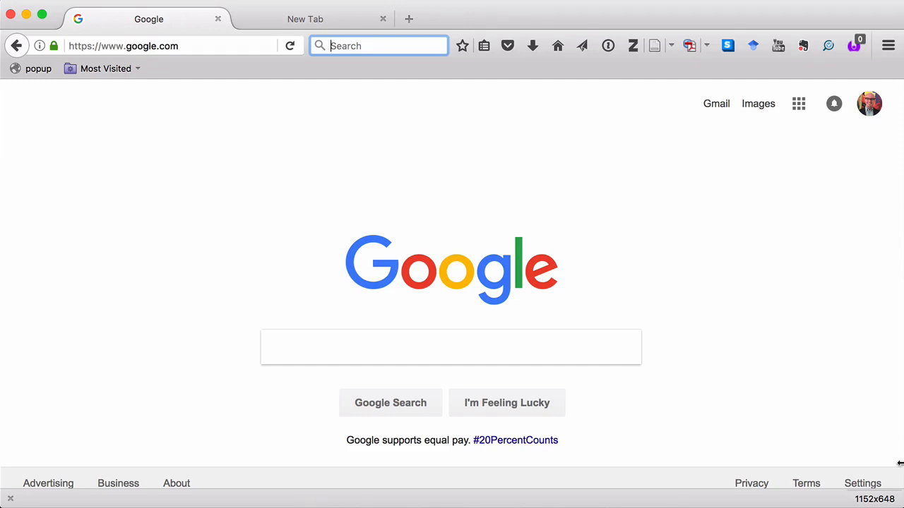
Step: Search 'better biblatex', reach the zotero-better-bibtex repo's Installation section and its latest XPI release link
click(606, 341)
text(better biblatex)
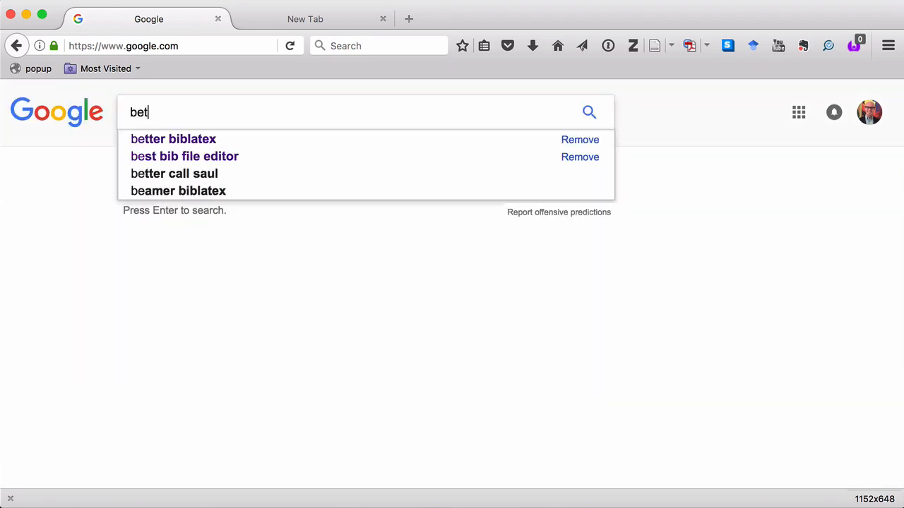
key(Return)
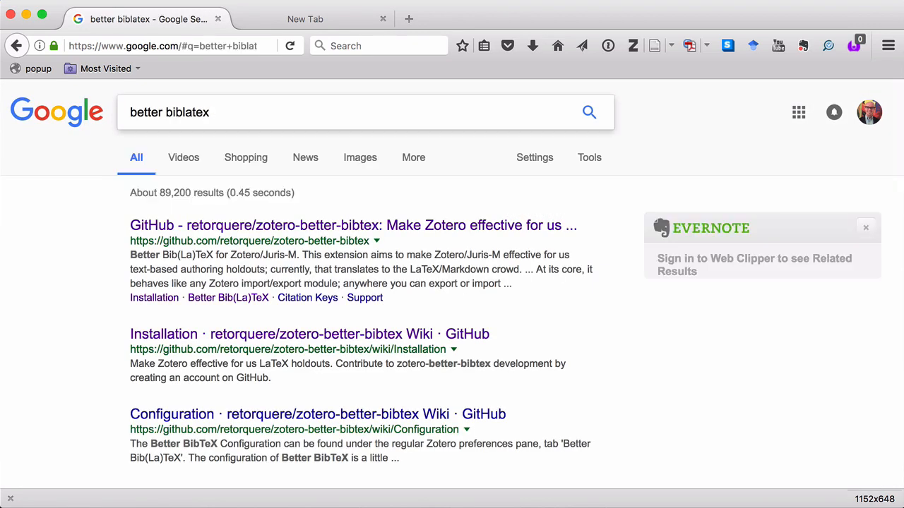
click(507, 227)
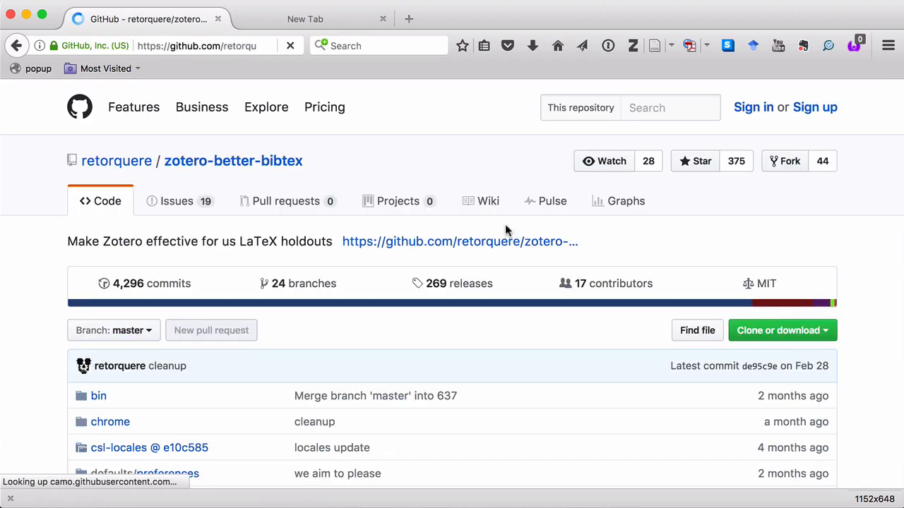
scroll(504, 224, down, 5)
scroll(505, 224, down, 5)
scroll(505, 224, down, 5)
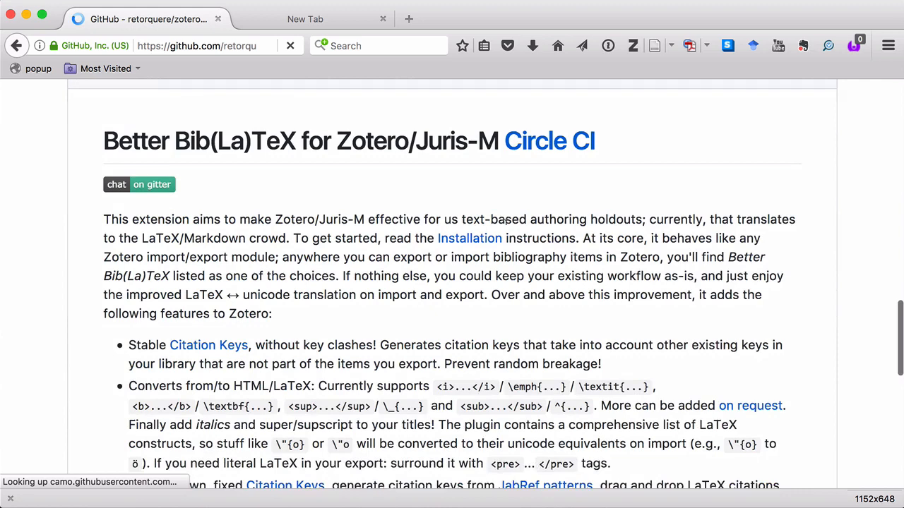
scroll(505, 223, down, 2)
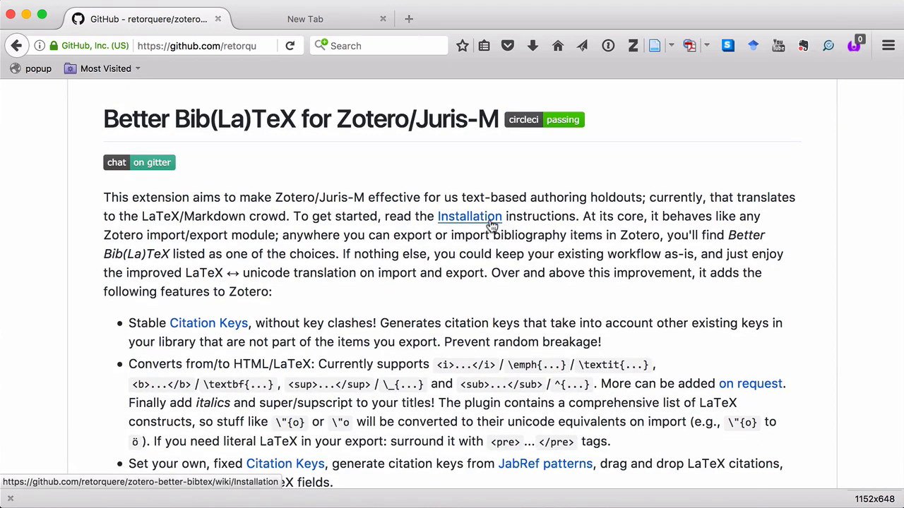
click(492, 223)
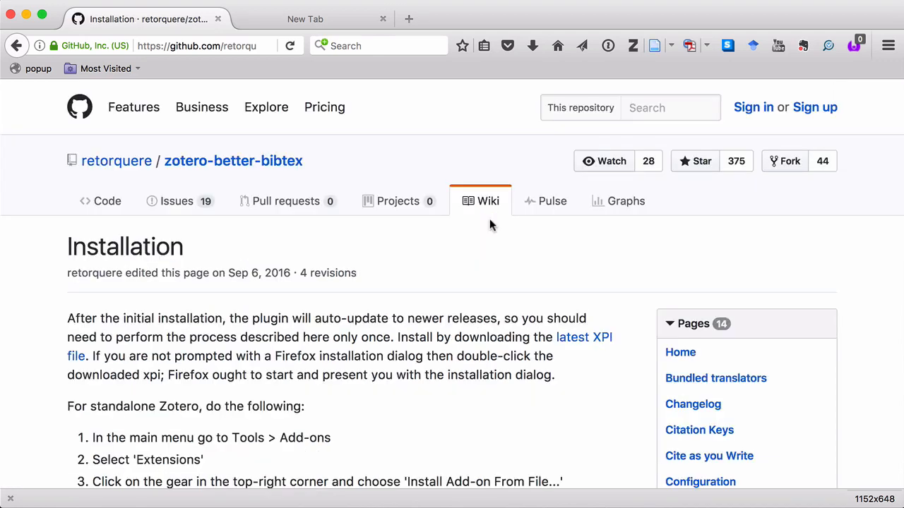
click(575, 346)
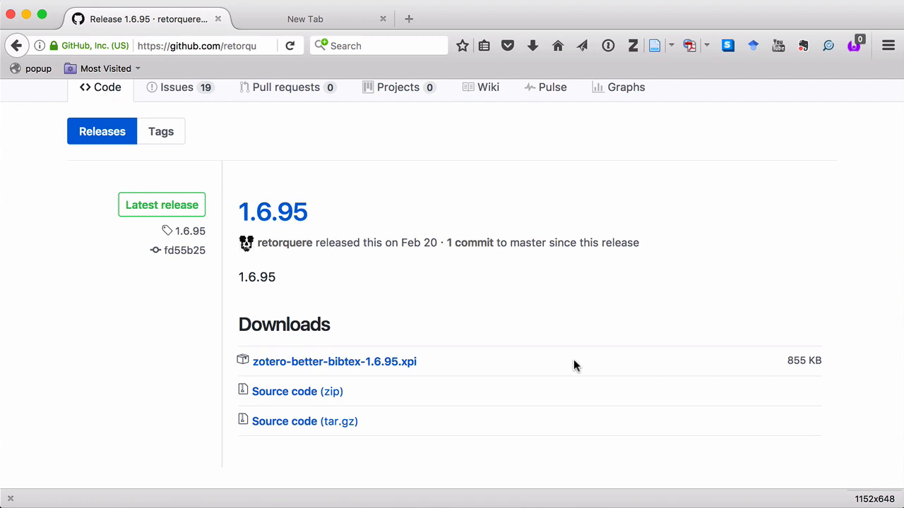
Step: Download the 1.6.95 xpi, install Zotero Better Bib(La)Tex and restart Firefox
click(363, 367)
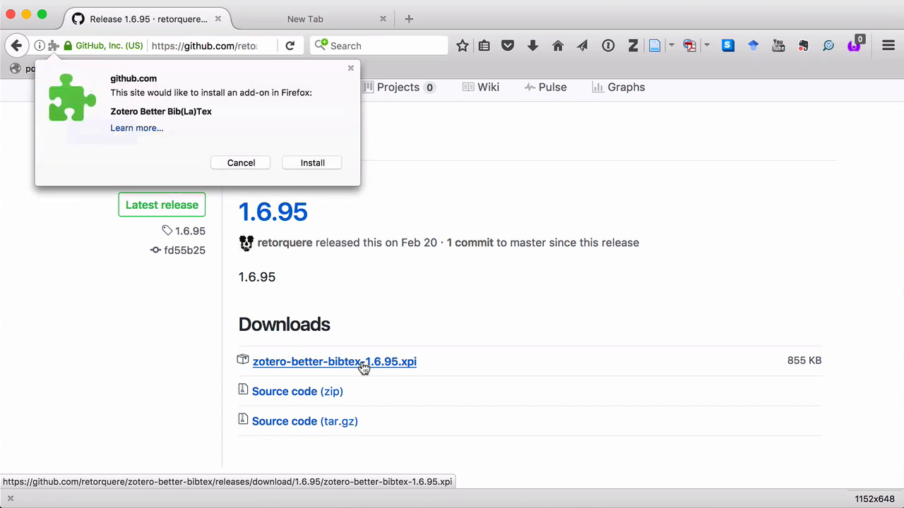
click(329, 165)
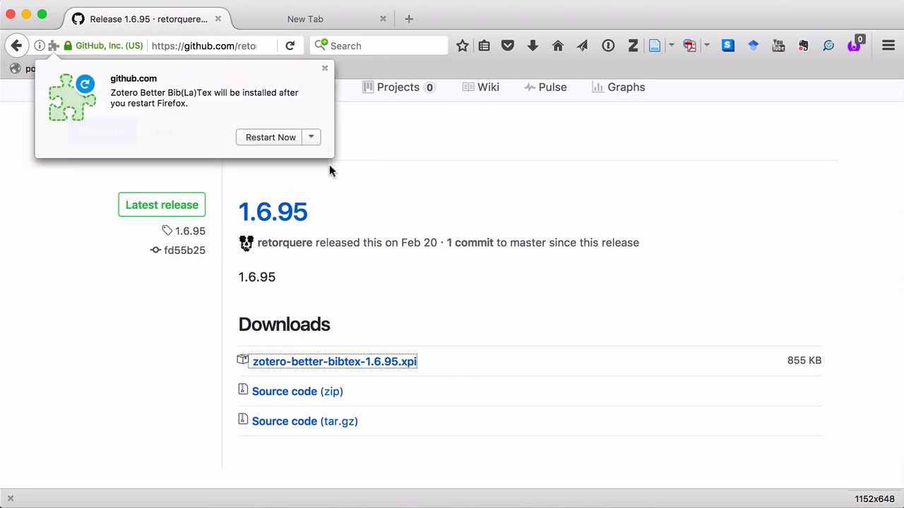
click(270, 137)
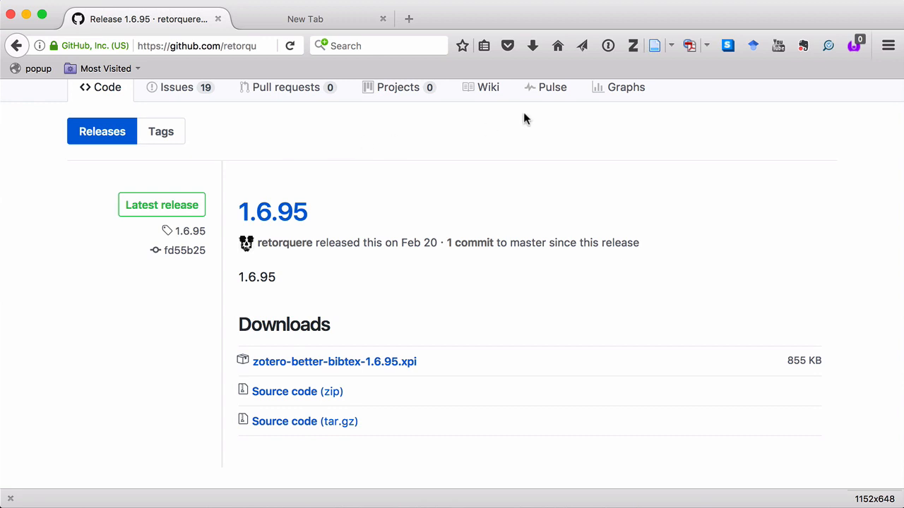
Step: Show Zotero in a full tab, select A Writer Teaches Writing and copy its citation key murray_writer_2004
click(634, 46)
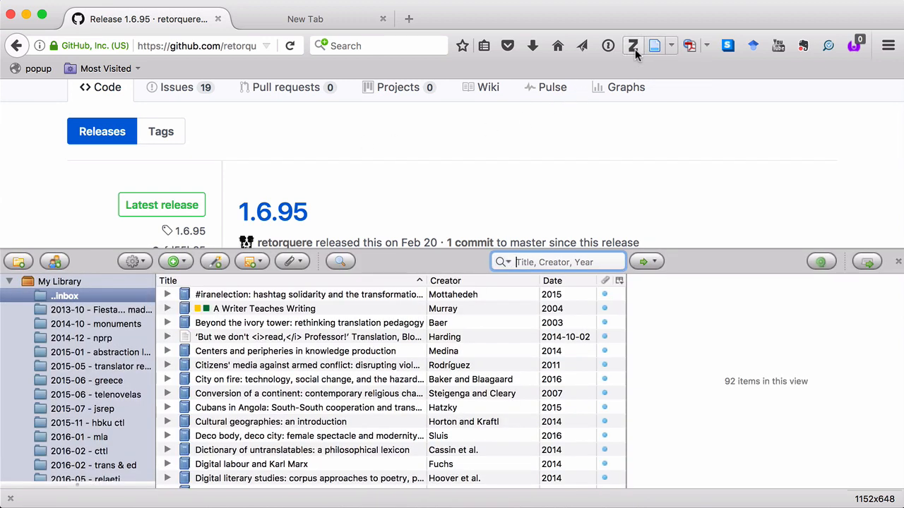
click(869, 262)
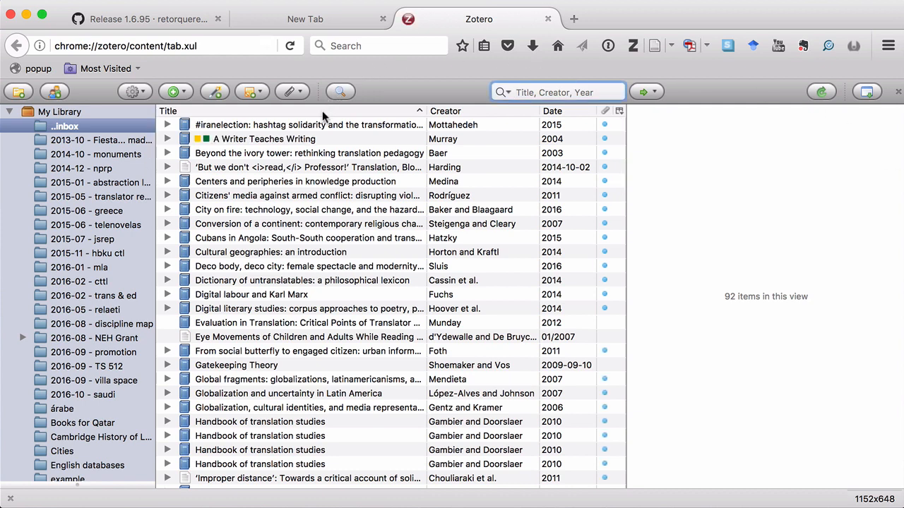
click(316, 139)
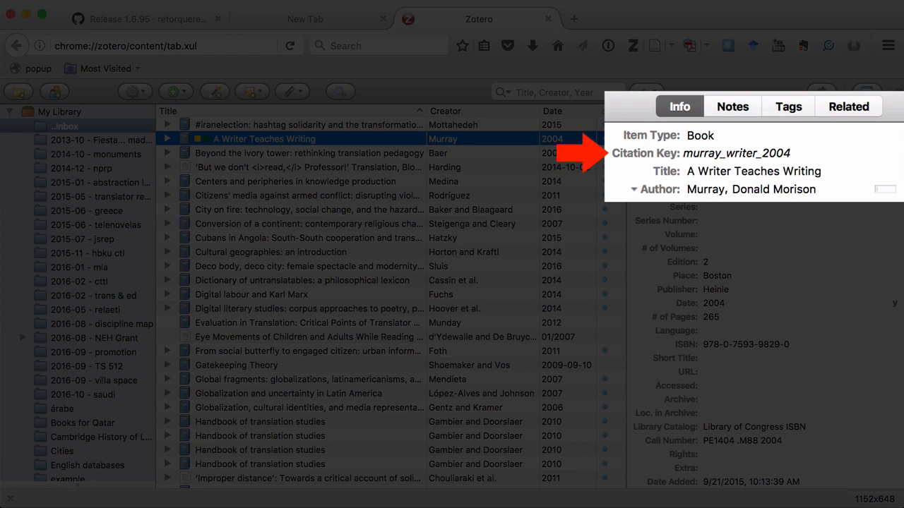
drag(790, 153, 677, 153)
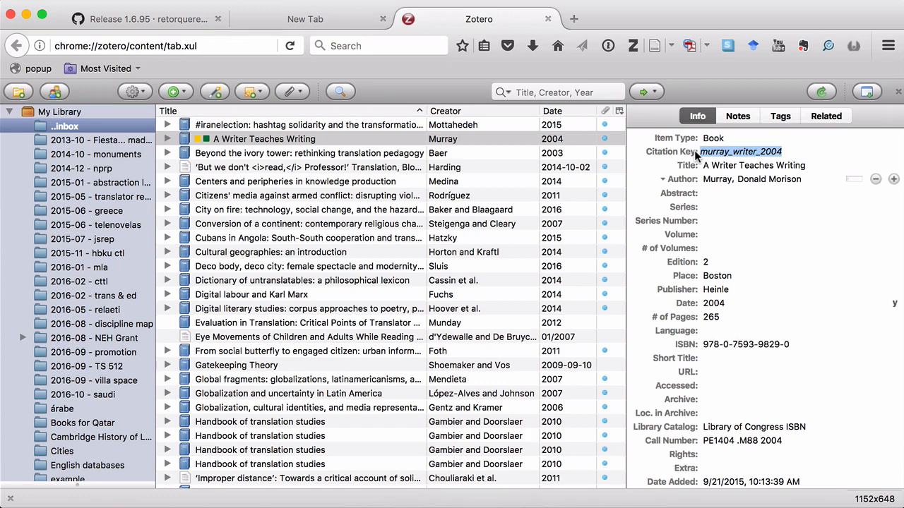
key(Right)
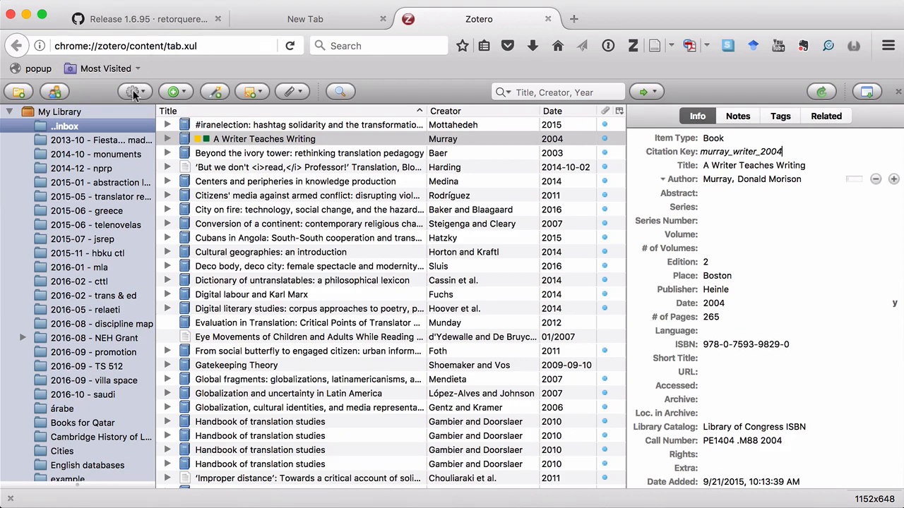
Step: Open Zotero Preferences from the actions menu and bring the window fully into view
click(134, 92)
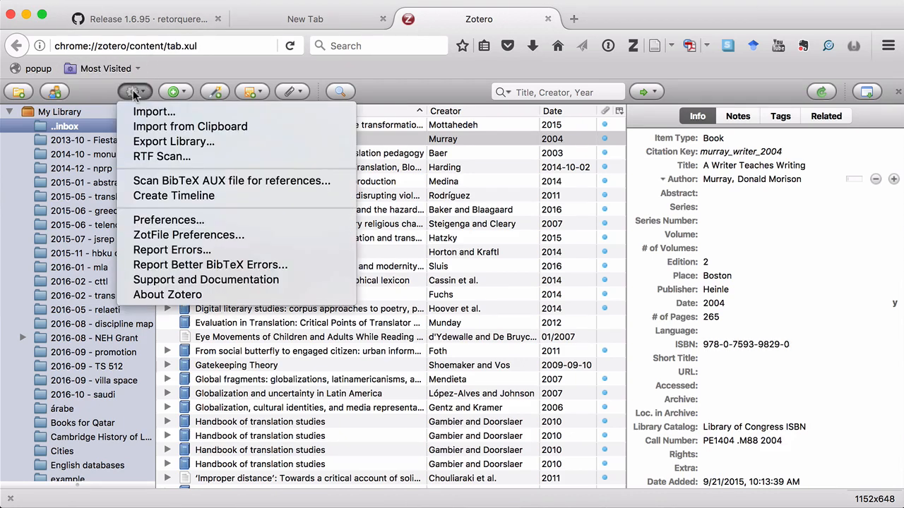
click(160, 223)
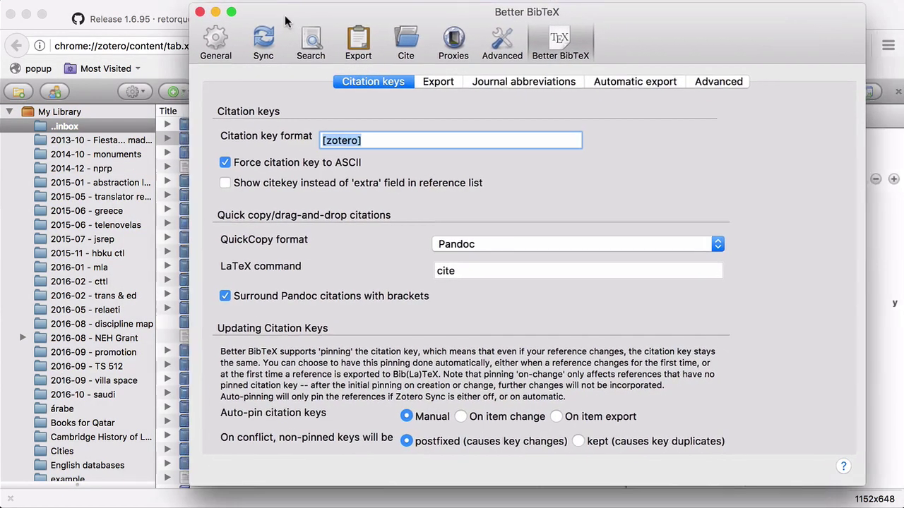
drag(323, 2, 247, 15)
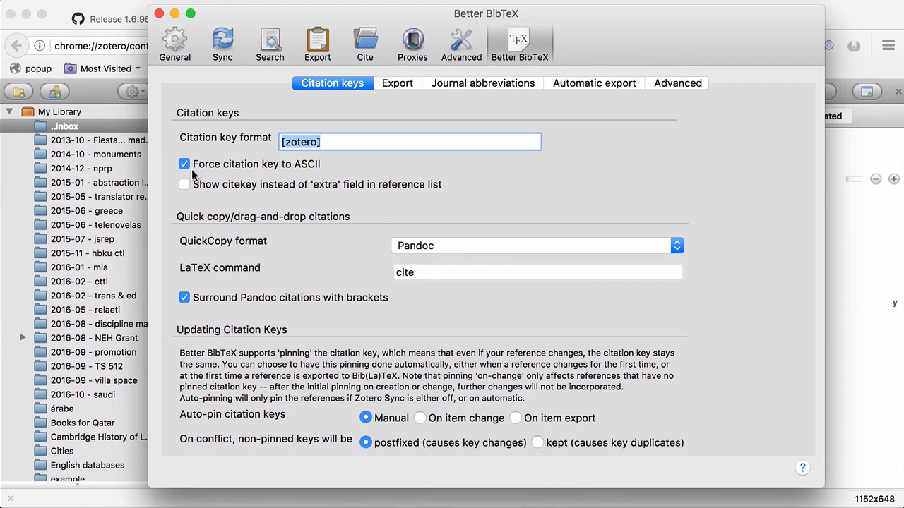
click(510, 247)
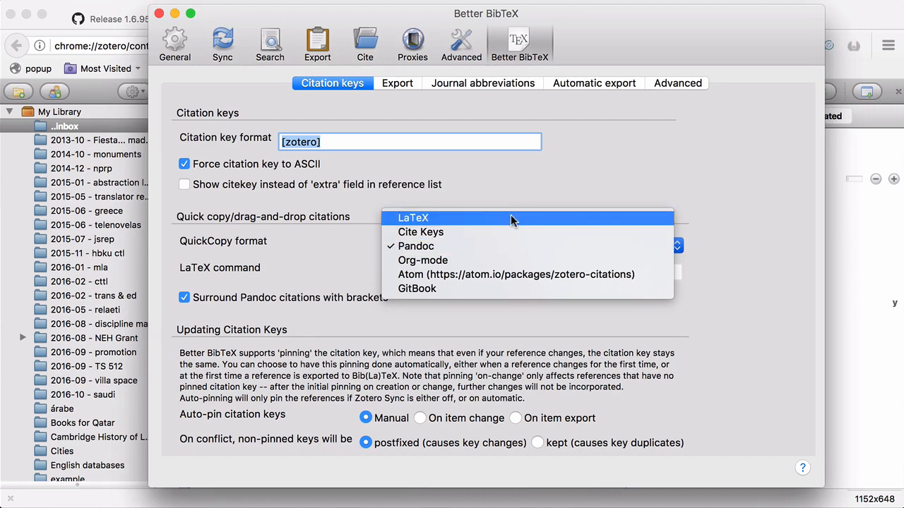
click(510, 219)
click(493, 246)
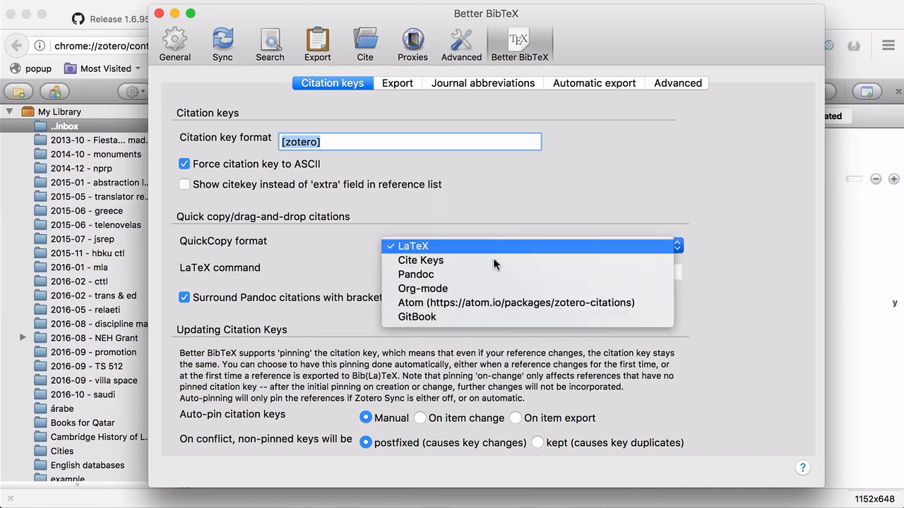
click(493, 274)
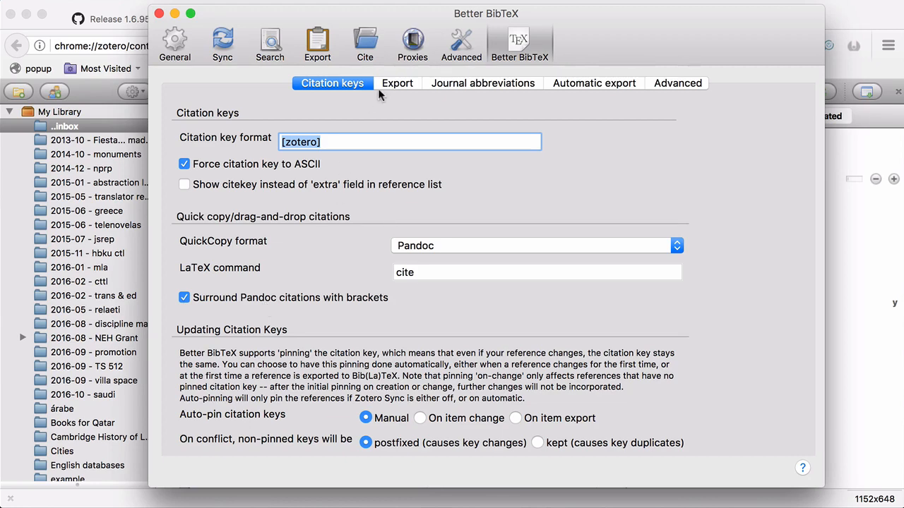
Step: Enable 'Export BibLaTeX as ASCII' in Better BibTeX export settings, then view Journal abbreviations
click(414, 83)
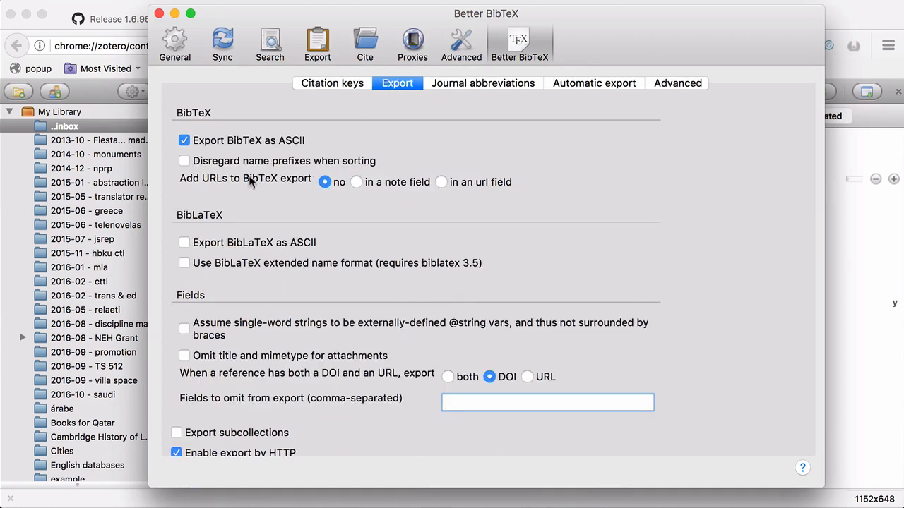
click(184, 242)
click(531, 83)
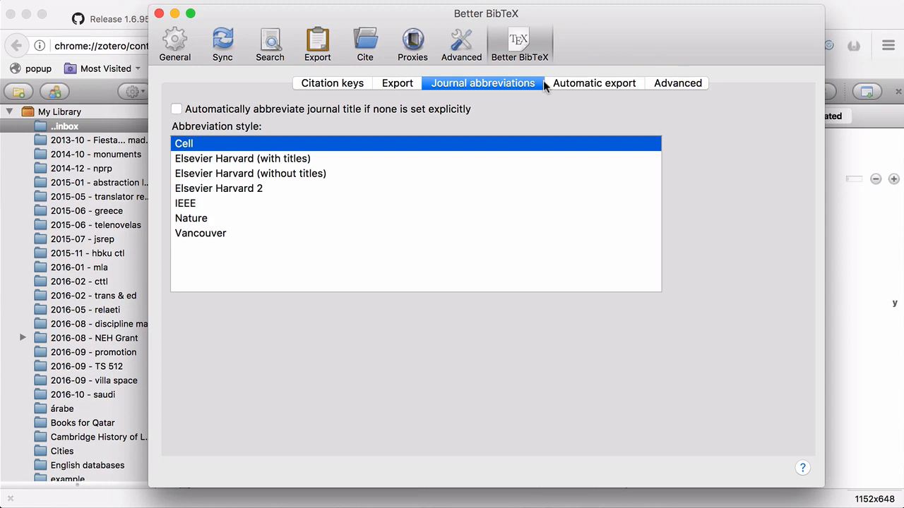
Step: View the Better BibTeX Automatic export settings
click(617, 86)
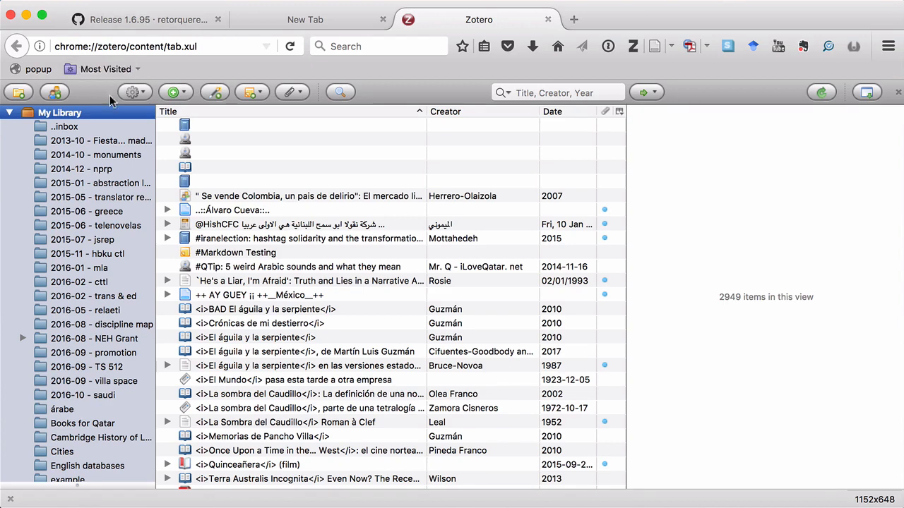
Step: Export My Library as Better BibLaTeX with Keep updated enabled and confirm
right_click(108, 115)
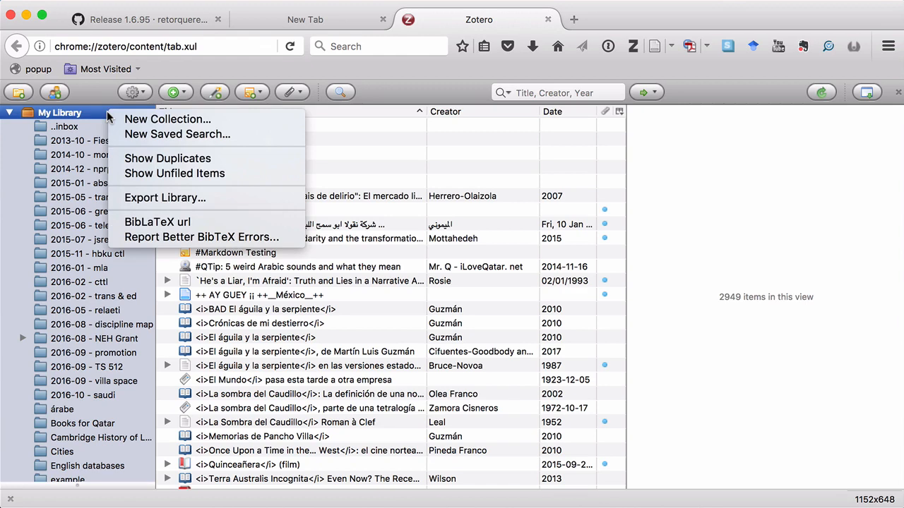
click(167, 201)
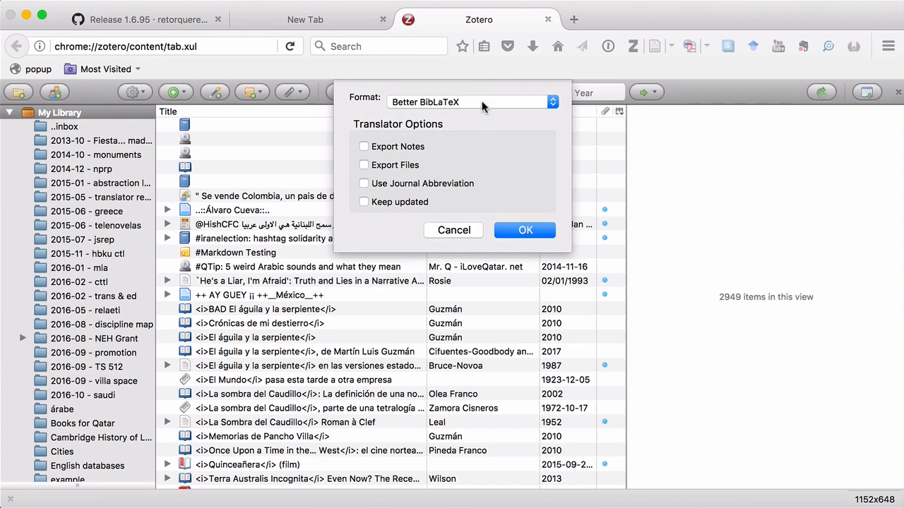
click(364, 202)
click(525, 231)
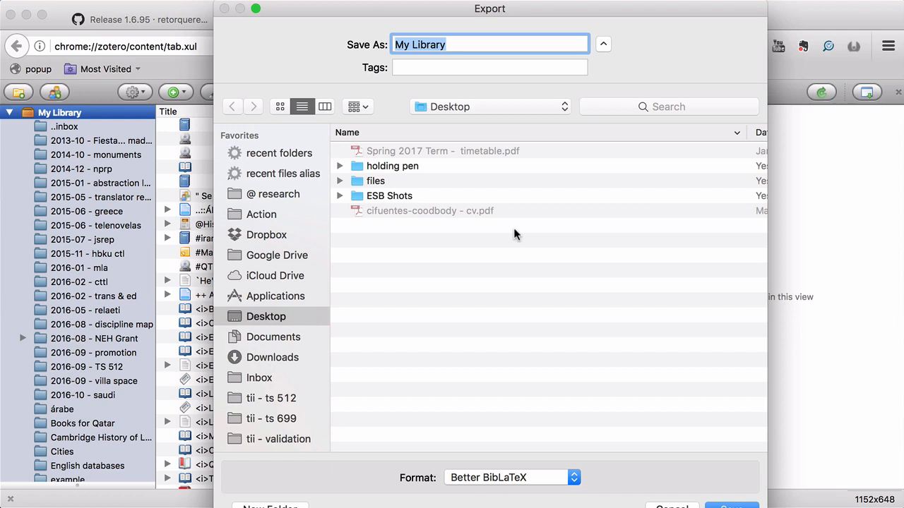
text(testlibrary)
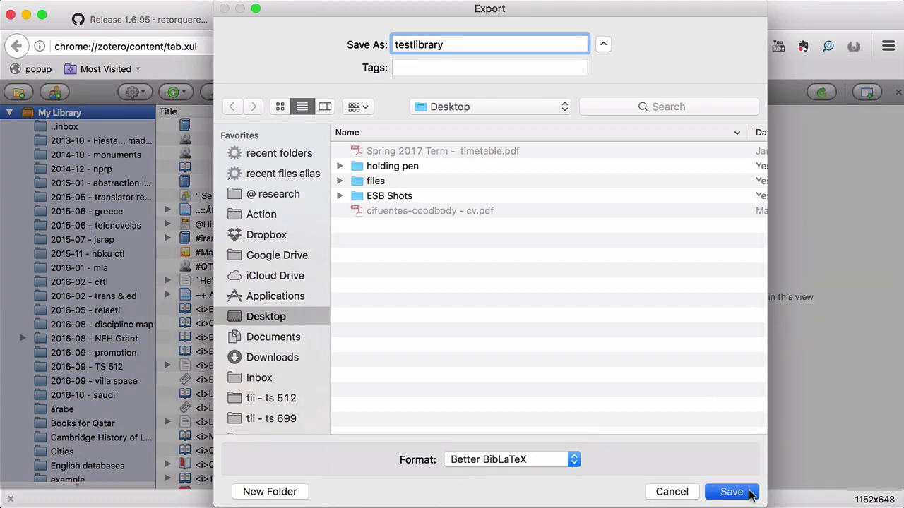
Step: Save the library export to the Desktop as testlibrary.bib
click(752, 493)
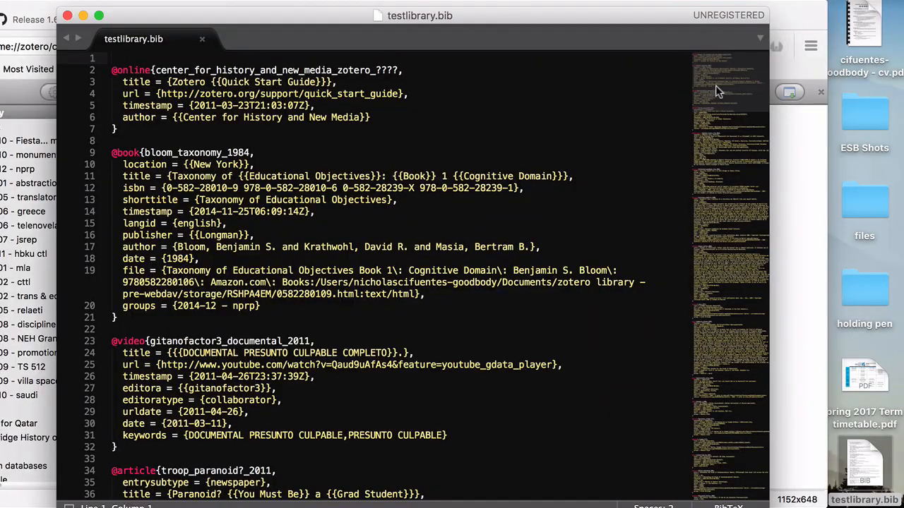
Step: Switch from Sublime Text back to the Firefox window showing Zotero
mouse_move(720, 90)
mouse_down()
mouse_move(715, 313)
mouse_move(741, 76)
mouse_up()
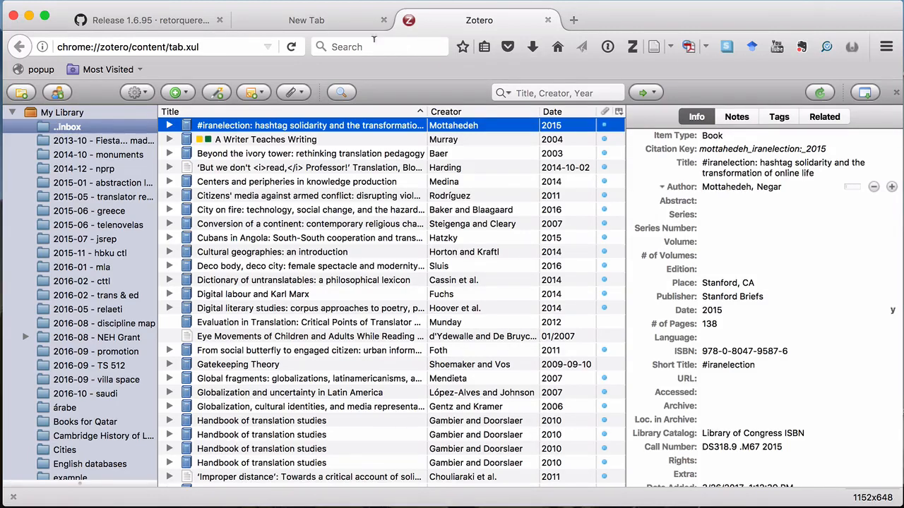
Step: Review the Automatic export list in preferences and select the first My Library export
click(136, 92)
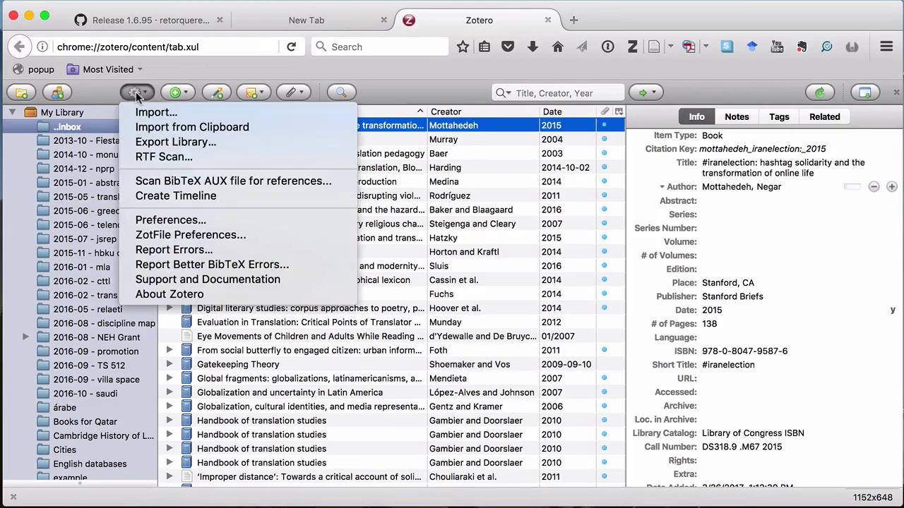
click(173, 222)
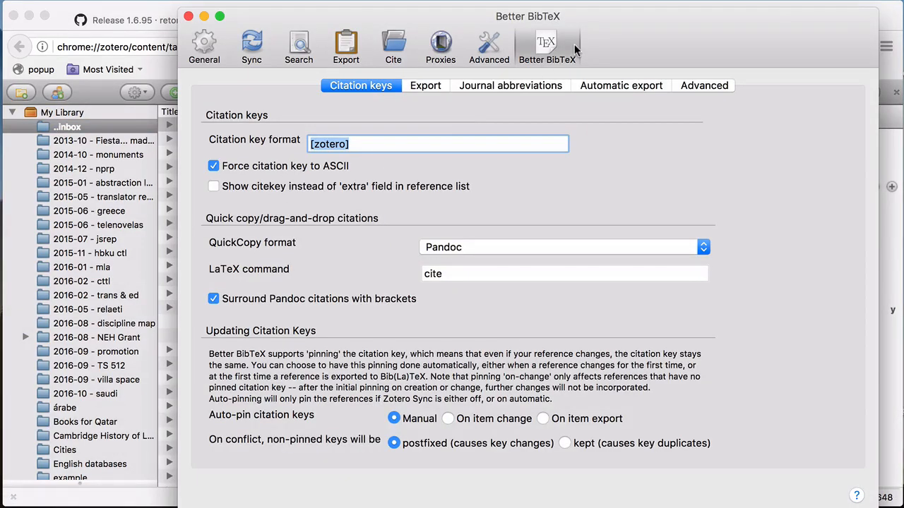
click(604, 87)
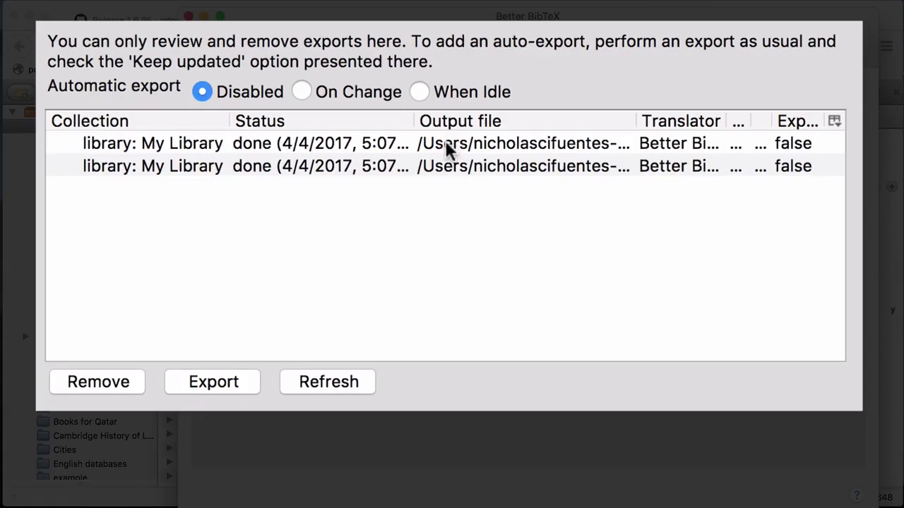
click(448, 171)
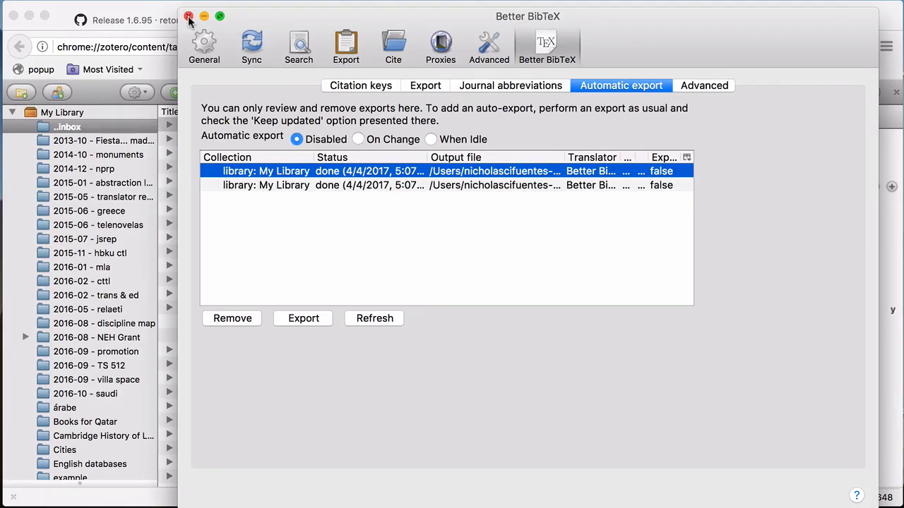
Step: Change the #iranelection book author's first name to Henry, making it Mottahedeh, Henry
click(189, 17)
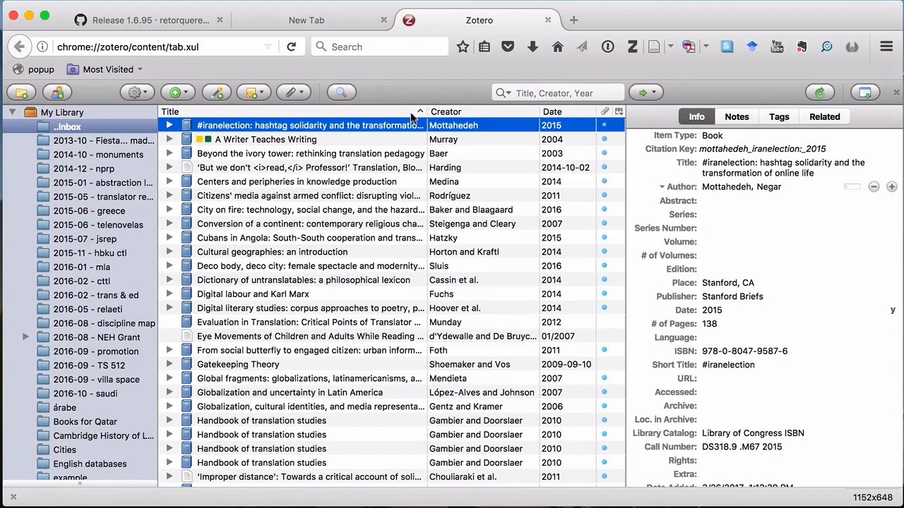
click(772, 187)
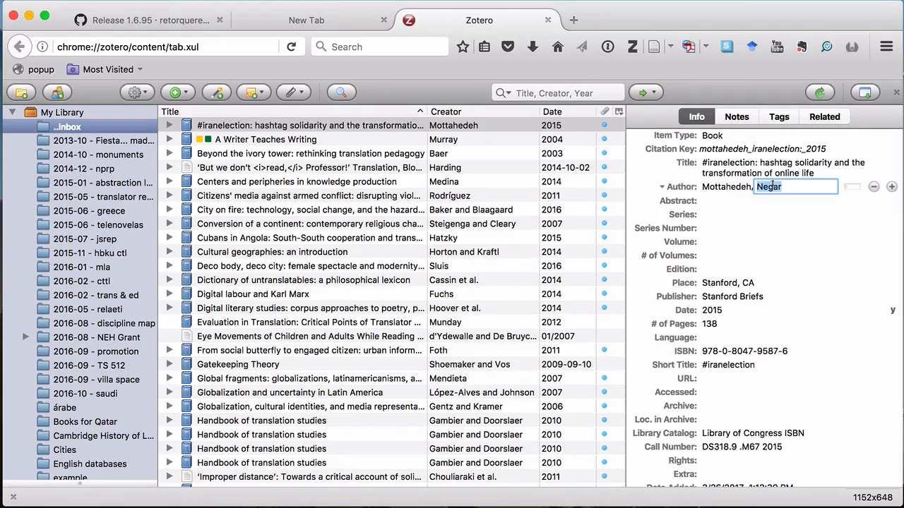
text(Henry)
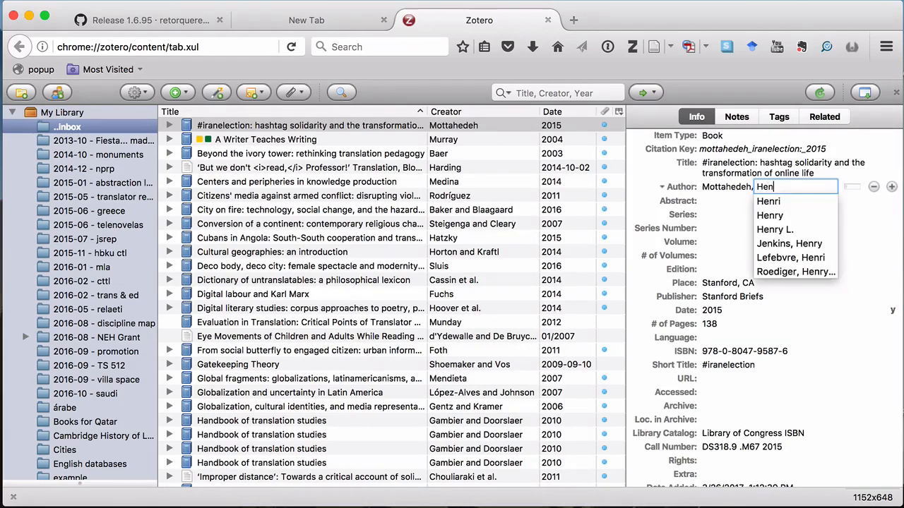
key(Return)
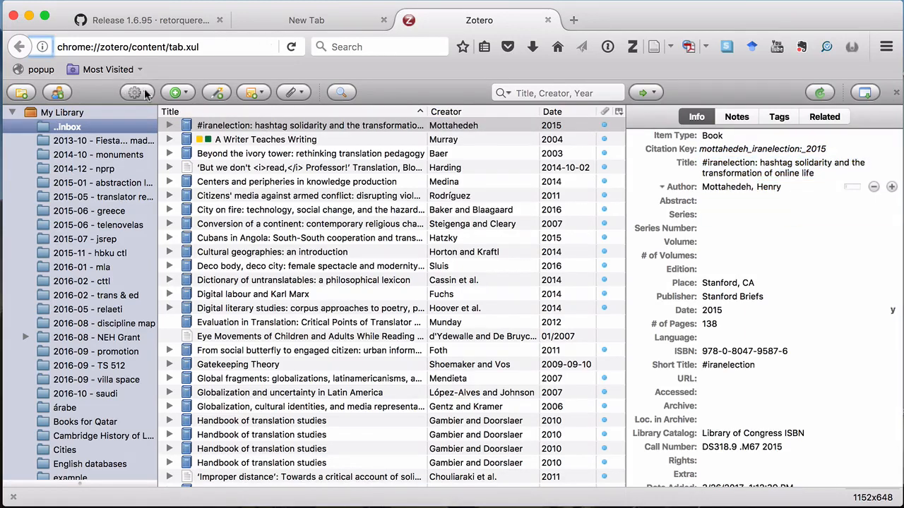
Step: In Actions > Preferences > Automatic export, rerun the first My Library export so it shows done
click(135, 92)
click(185, 216)
click(584, 87)
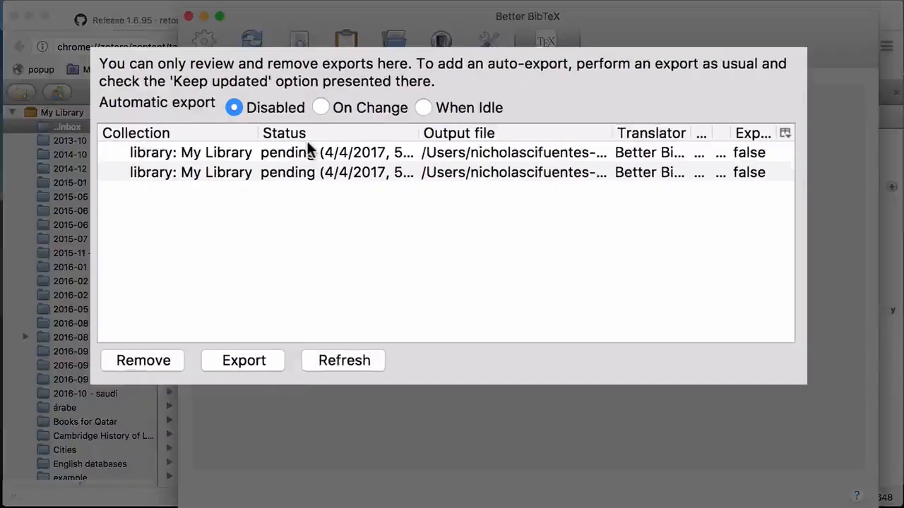
click(341, 171)
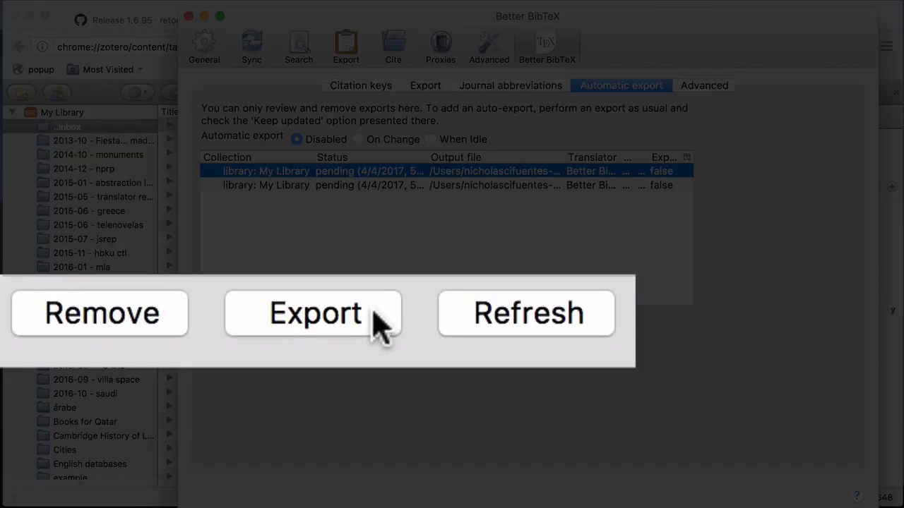
click(380, 324)
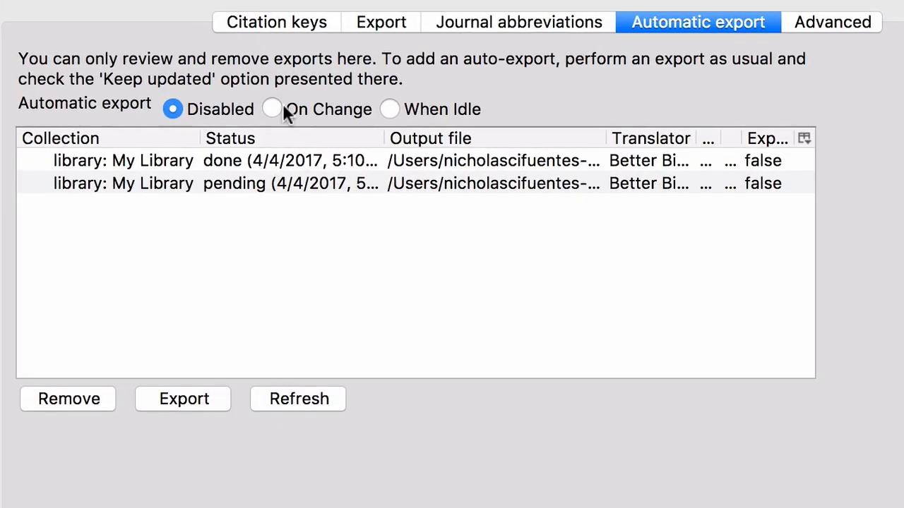
Step: Try On Change and When Idle timing, end on Disabled, and select the first library export
click(273, 109)
click(392, 107)
click(174, 108)
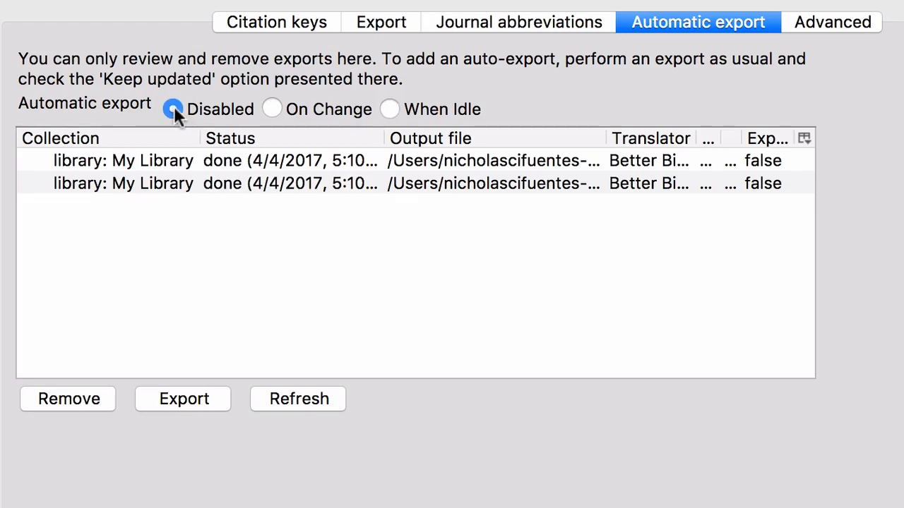
click(174, 160)
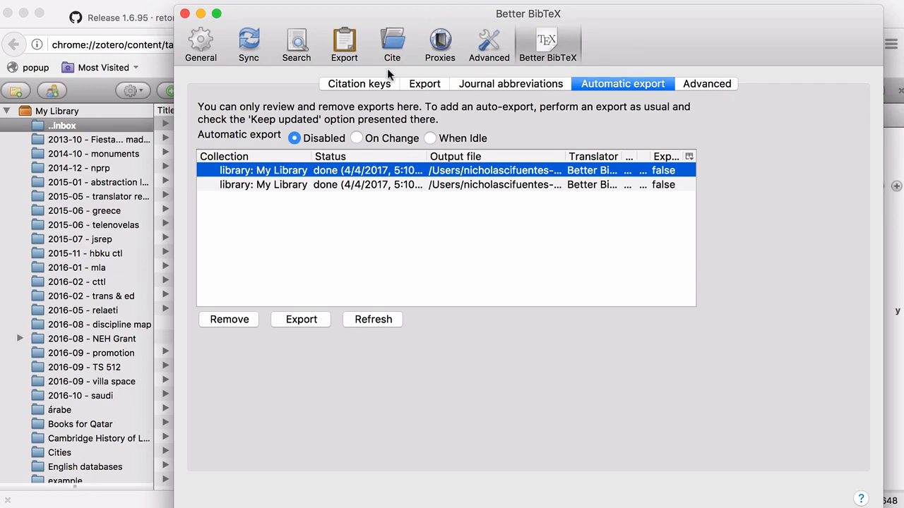
Step: Review Citation keys, word-processor and Quick Copy export settings, then close Preferences
click(373, 86)
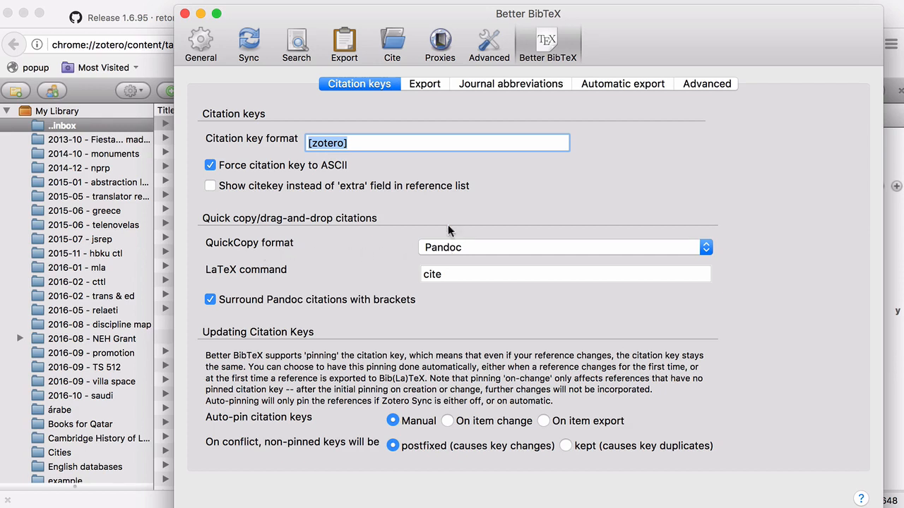
click(394, 44)
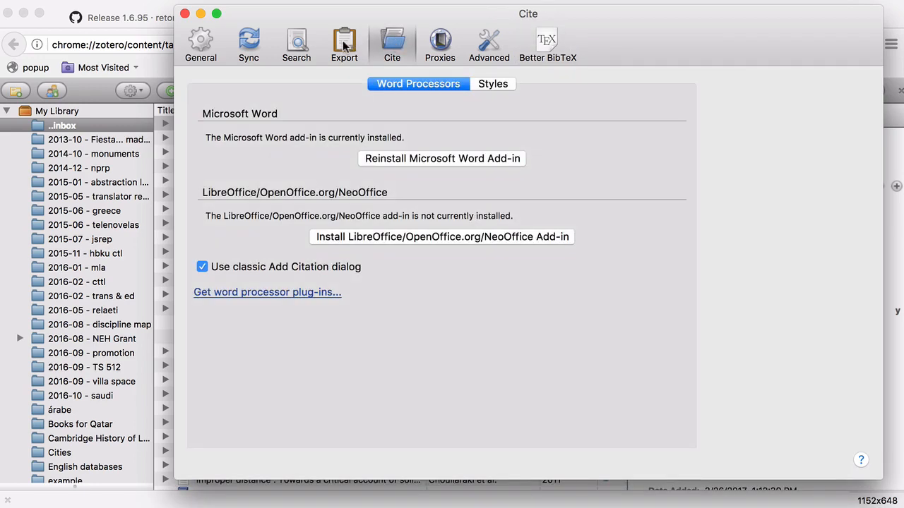
click(344, 44)
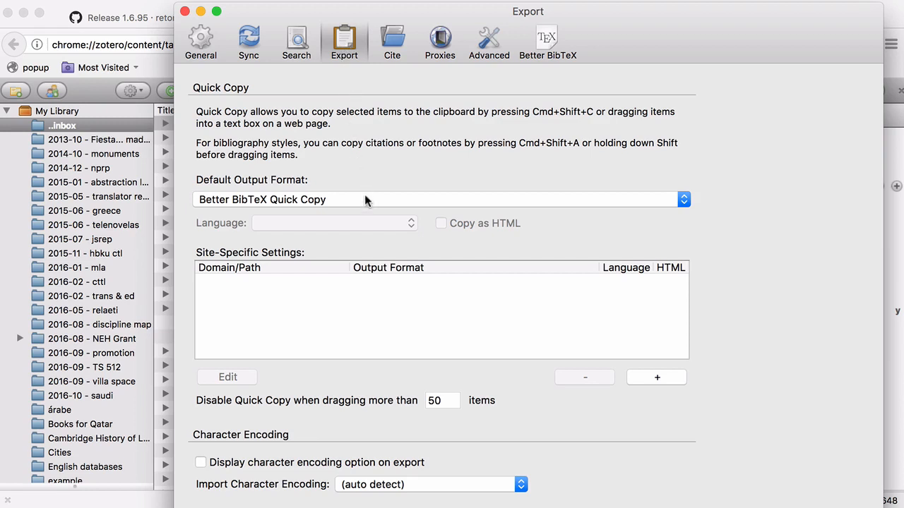
click(185, 11)
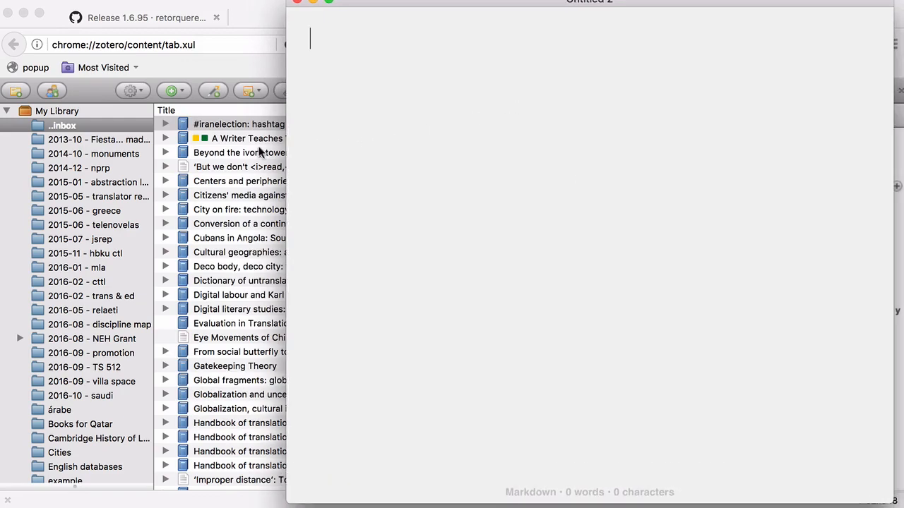
click(246, 141)
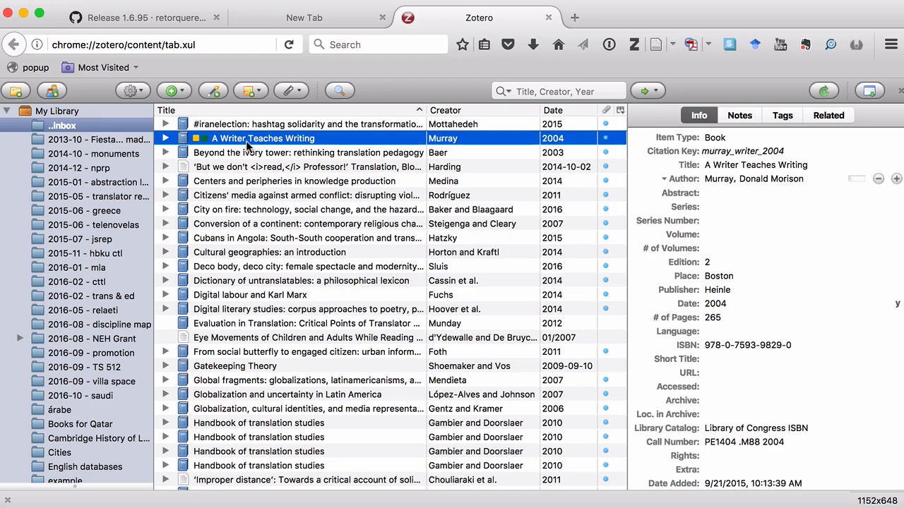
key(shift+super+c)
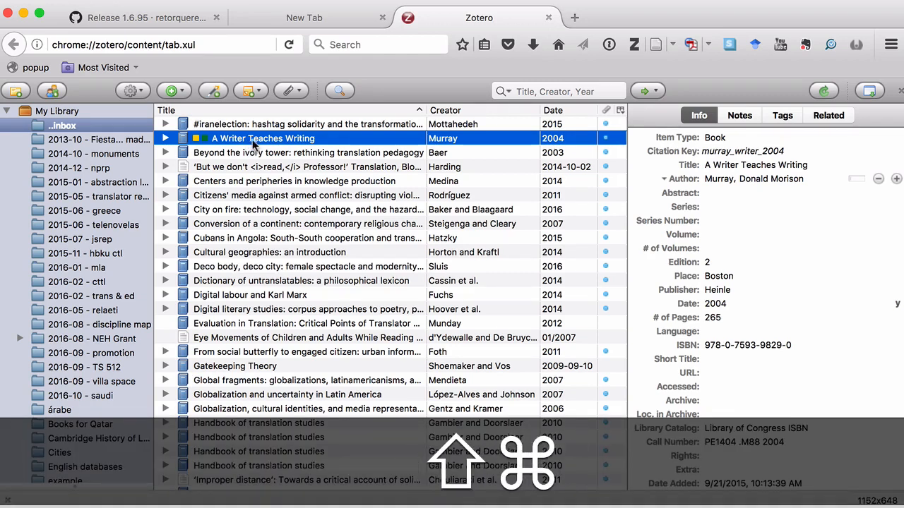
key(super+Tab)
key(super+v)
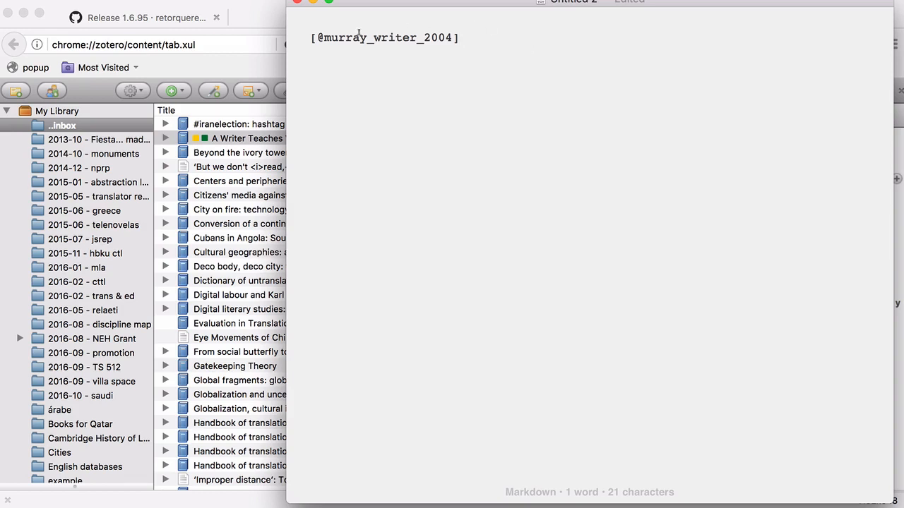
Step: Expand a lorem paragraph before the citation, ending after laborum, and add a # References heading
click(308, 37)
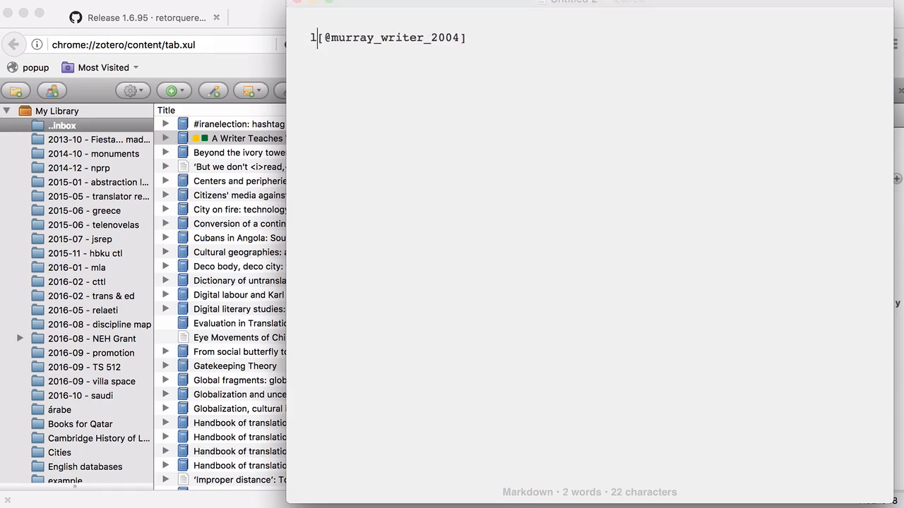
text(lorem)
key(Tab)
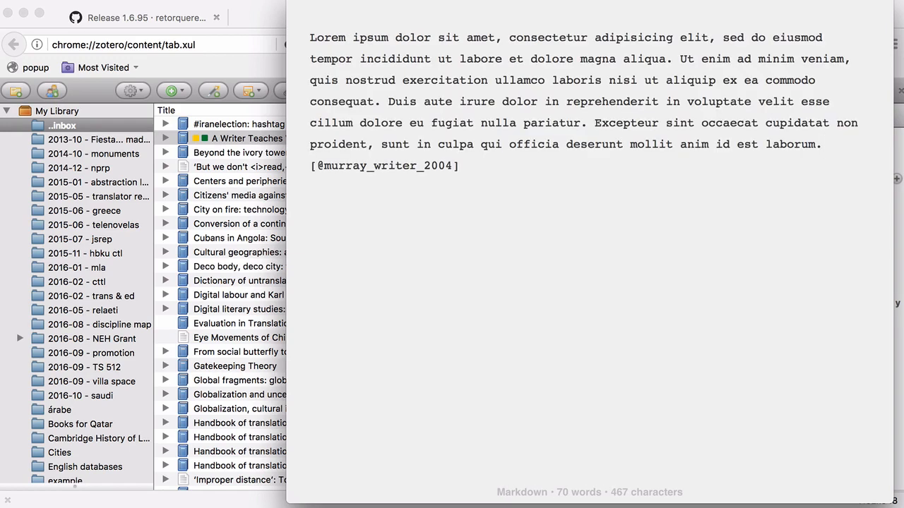
key(BackSpace)
key(BackSpace)
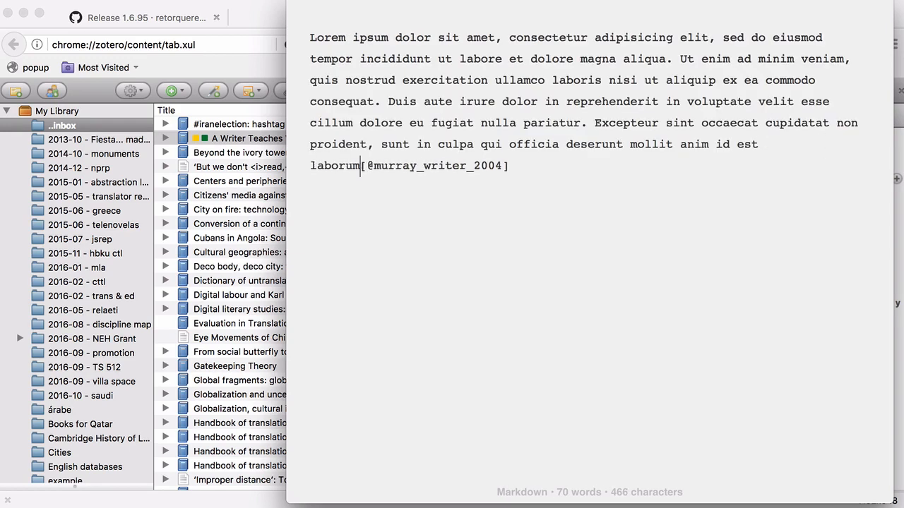
key(End)
text(.)
key(Return)
key(Return)
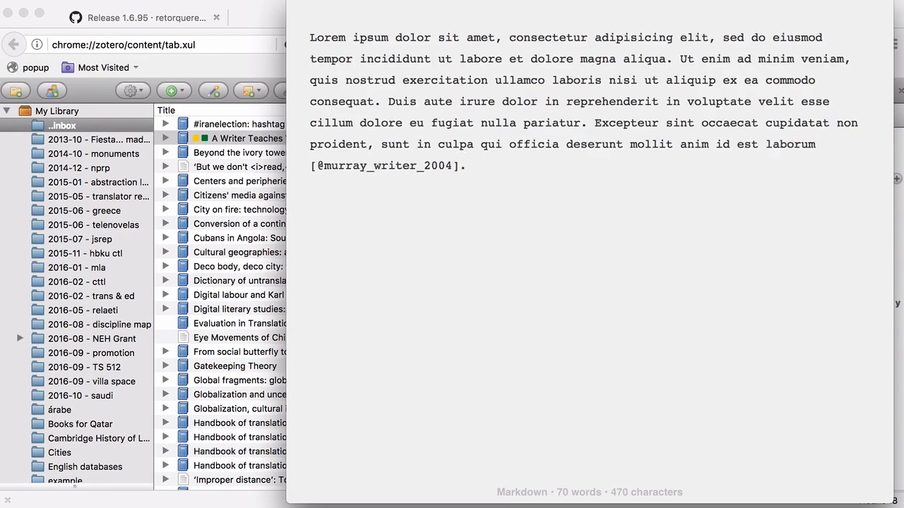
text(# Refer)
text(ences)
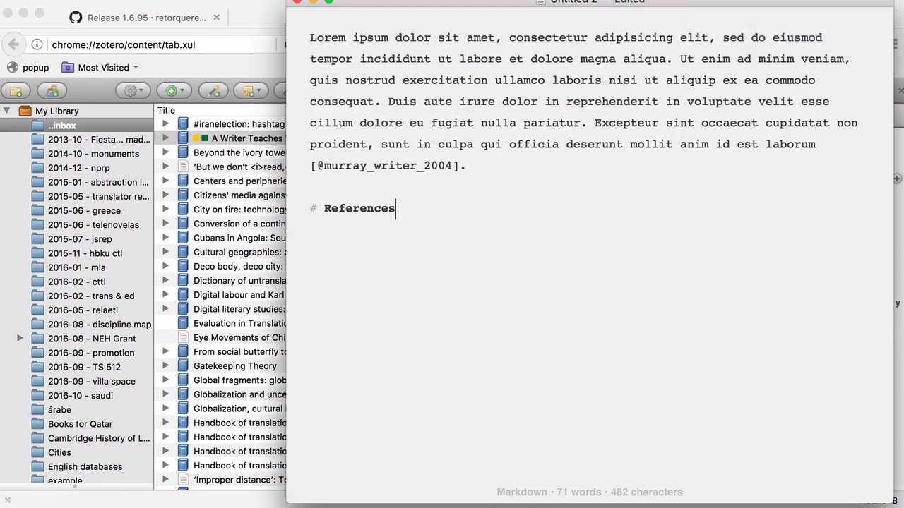
Step: Preview the document in Marked with the rendered paragraph and References list
key(ctrl+shift+p)
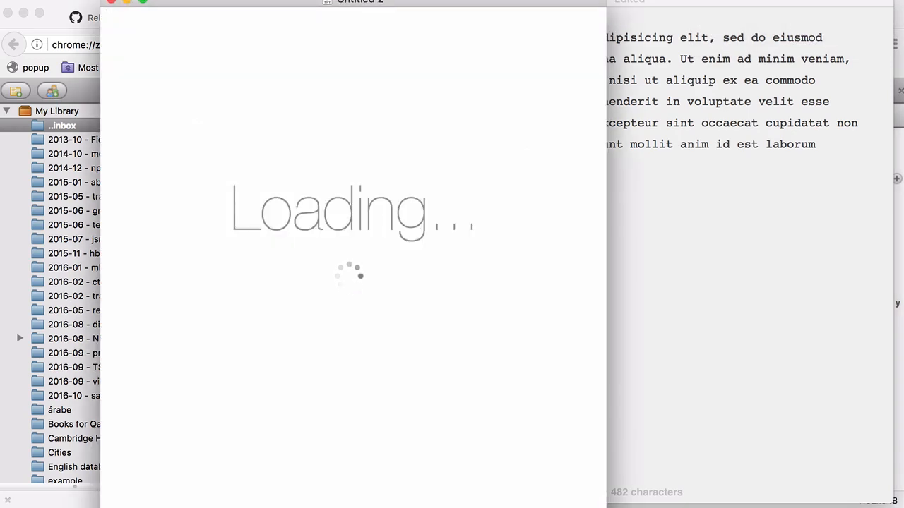